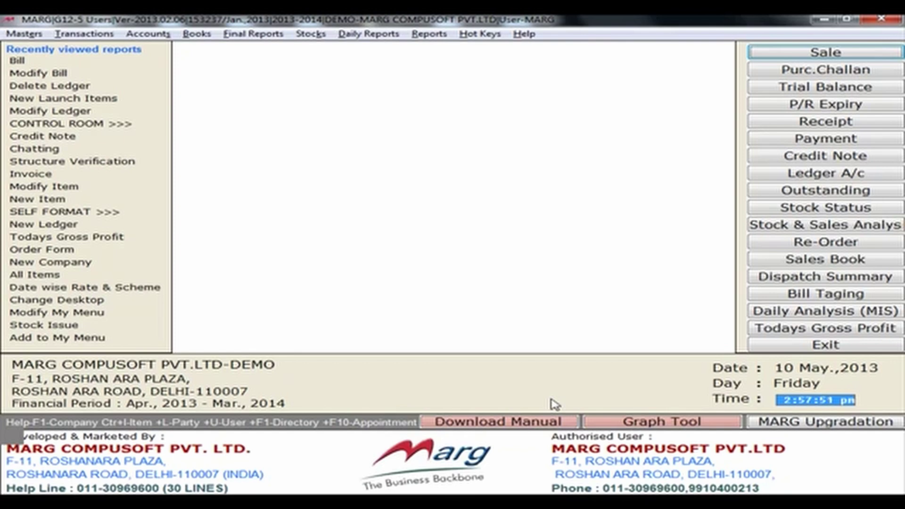
Step: Start a new sale return credit note dated 10-05-2013
{"action": "left_click", "coordinate": [97, 34]}
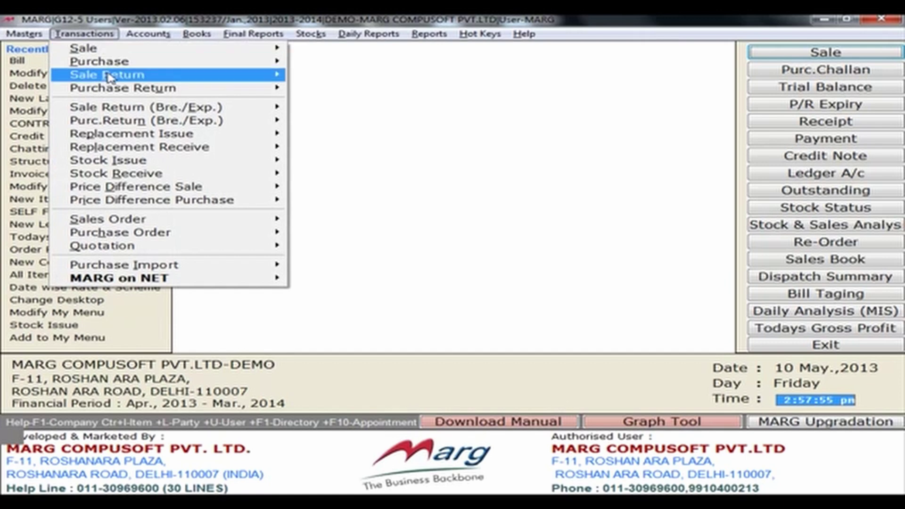
{"action": "mouse_move", "coordinate": [125, 76]}
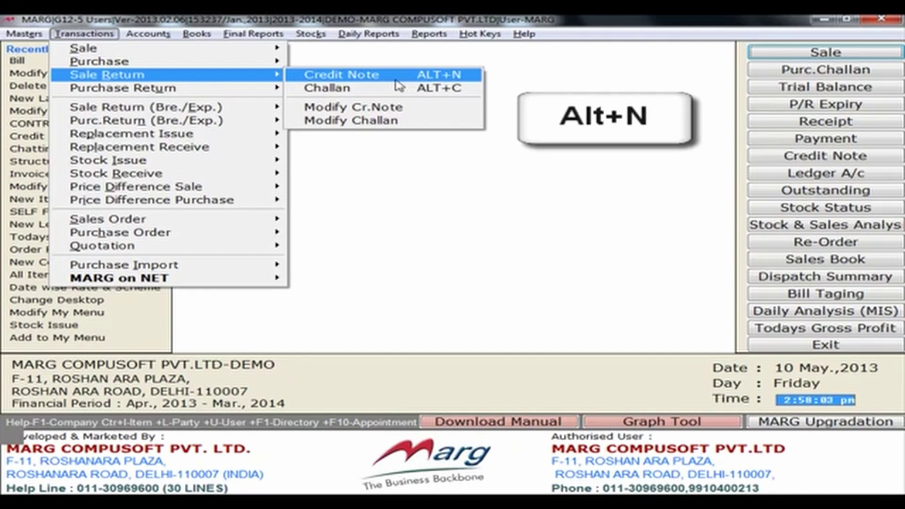
{"action": "key", "text": "Return"}
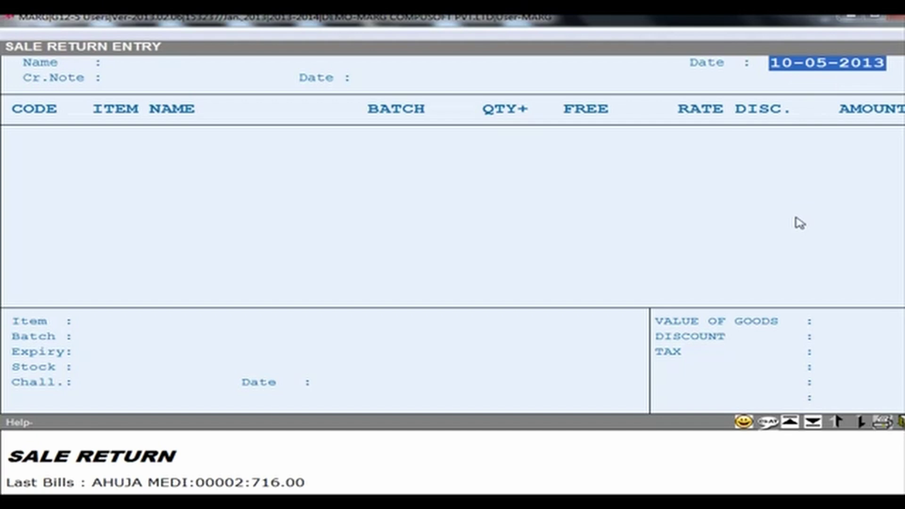
{"action": "key", "text": "Return"}
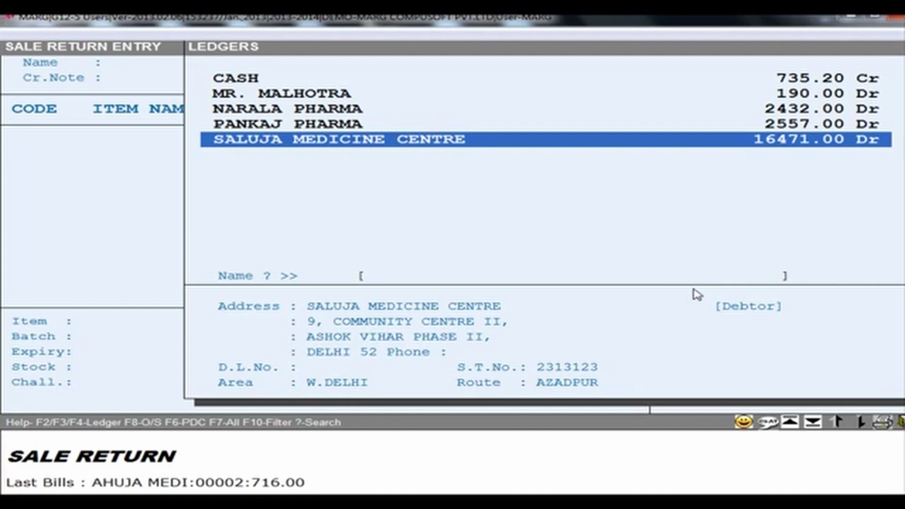
Step: Choose AHUJA MEDICINE CENTRE as the returning party, keep the credit note date 10-05-2013 and leave the M.R. blank
{"action": "key", "text": "Up"}
{"action": "key", "text": "Up"}
{"action": "key", "text": "Up"}
{"action": "key", "text": "Up"}
{"action": "key", "text": "Up"}
{"action": "key", "text": "Up"}
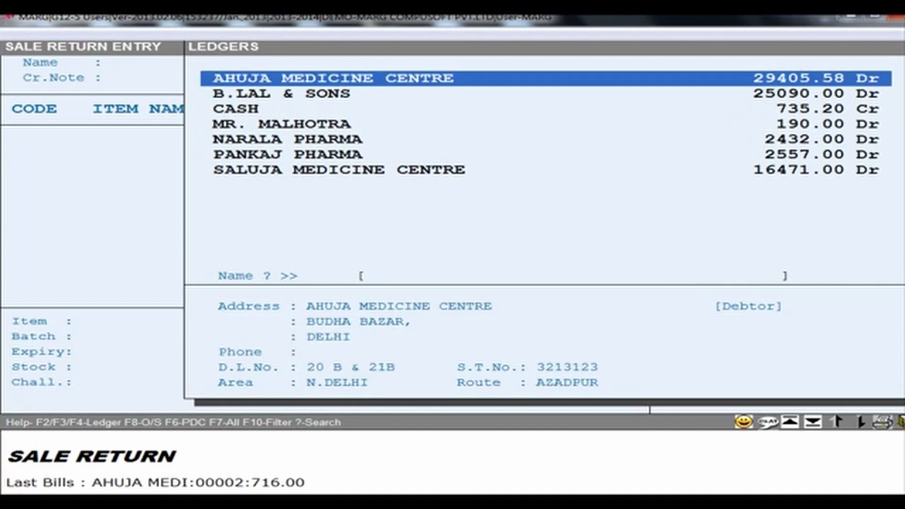
{"action": "key", "text": "Return"}
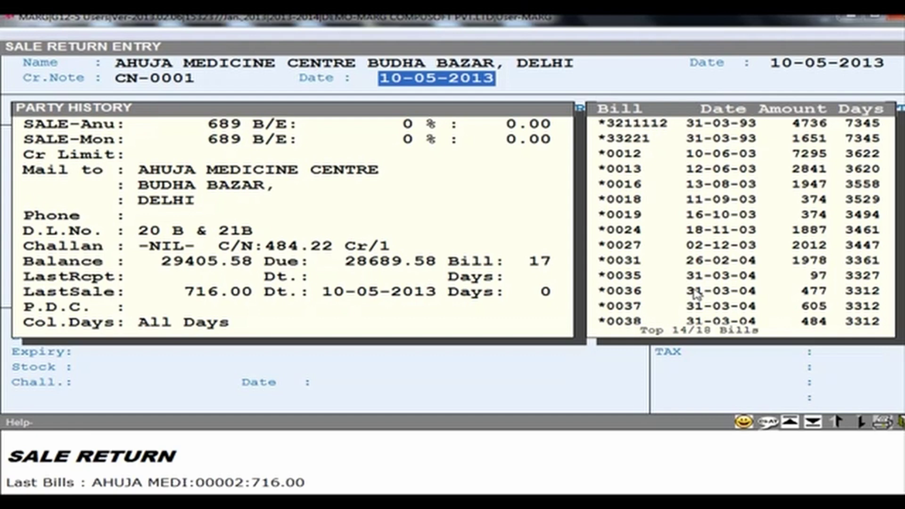
{"action": "key", "text": "Return"}
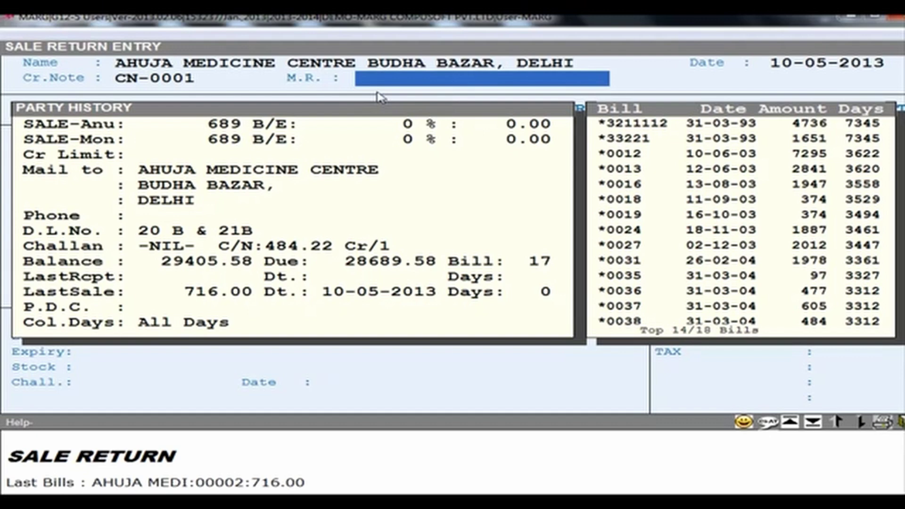
{"action": "key", "text": "Return"}
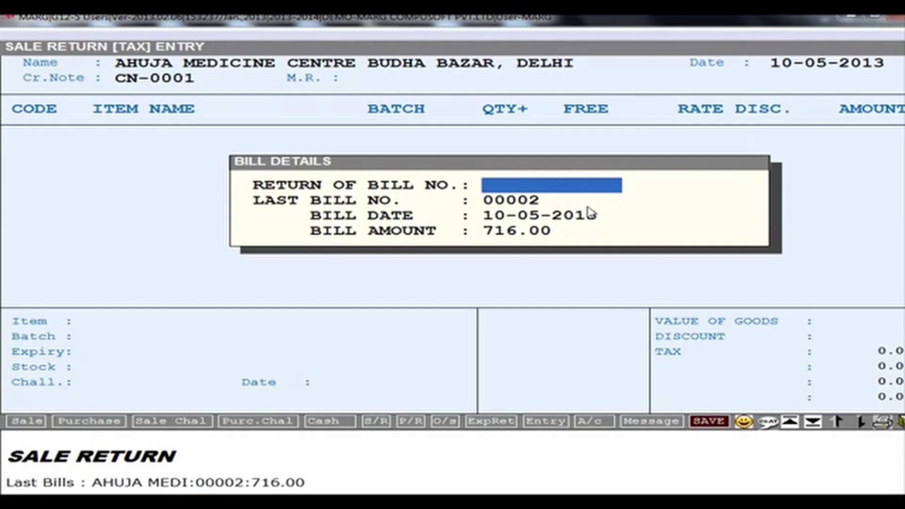
Step: Reference bill 00002 for the return and bring in only its AMLOGARD 10MG item, batch 2005079
{"action": "type", "text": "00002"}
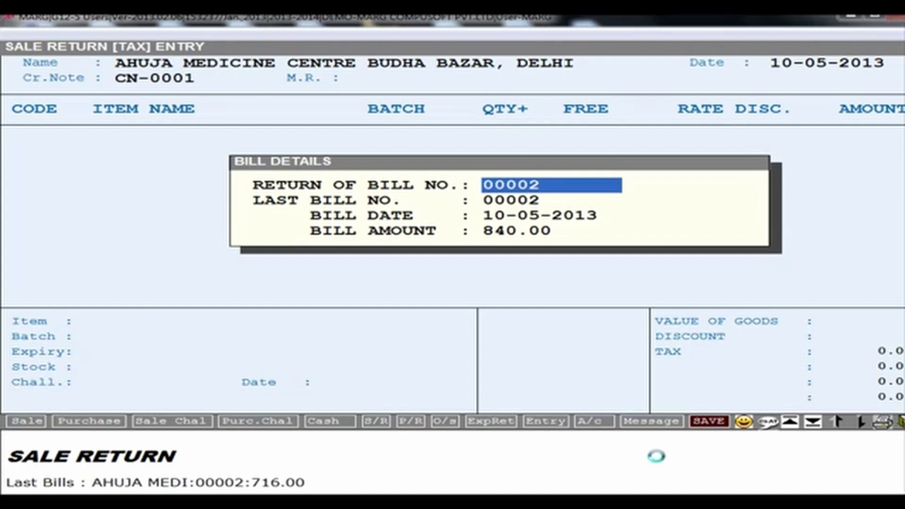
{"action": "key", "text": "Return"}
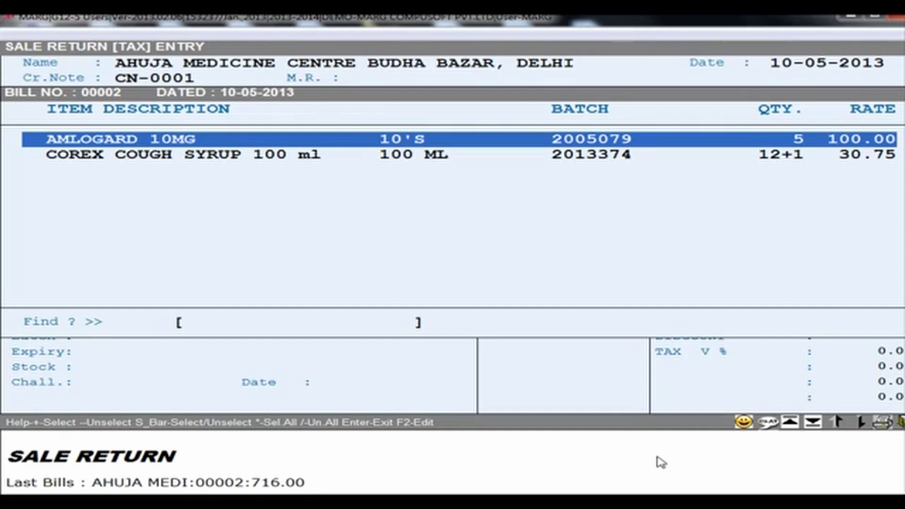
{"action": "key", "text": "space"}
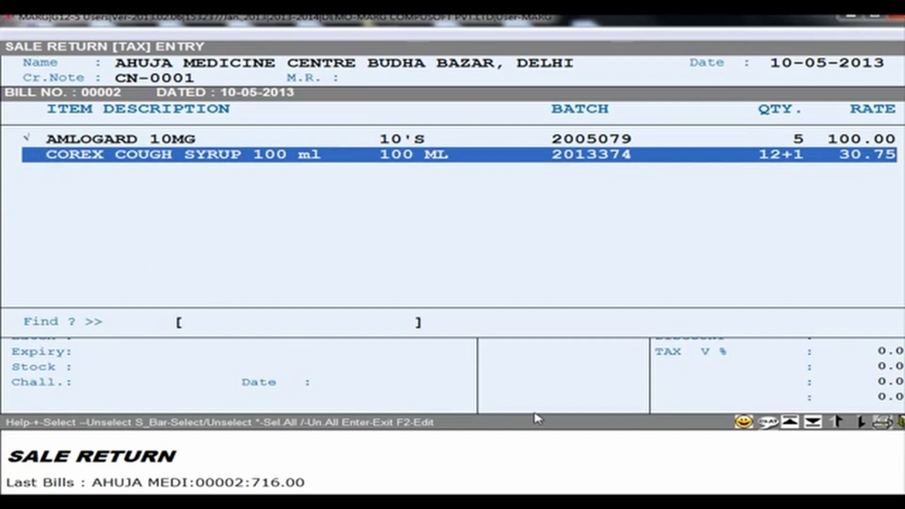
{"action": "key", "text": "Return"}
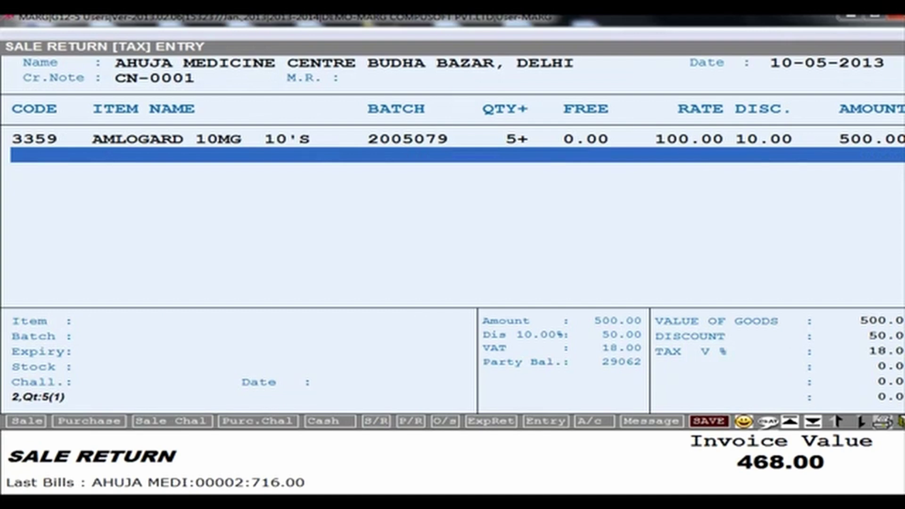
Step: Finish the AMLOGARD credit note with 0.00 cash paid and save it against bill 00002
{"action": "key", "text": "Return"}
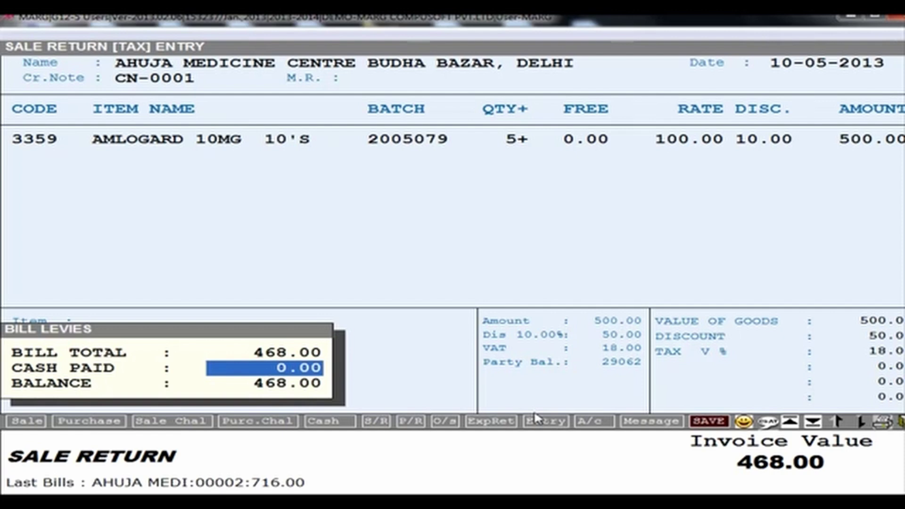
{"action": "key", "text": "Return"}
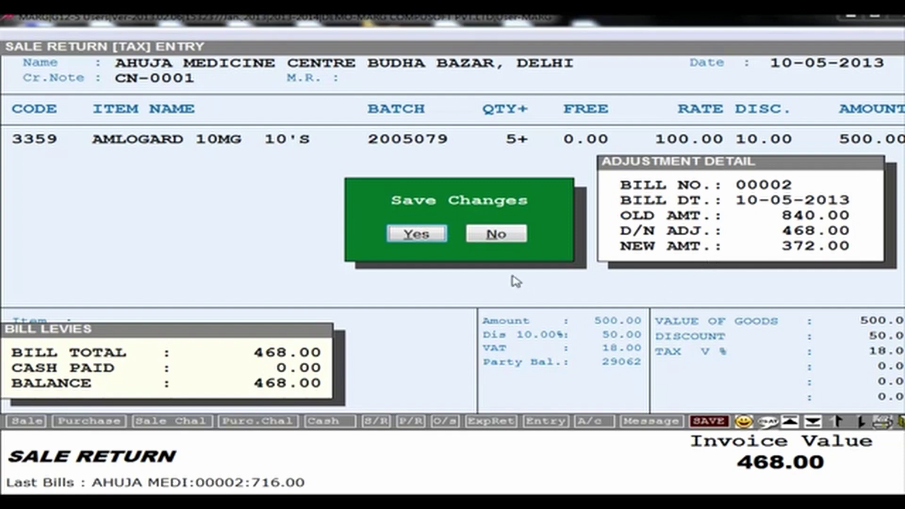
{"action": "left_click", "coordinate": [416, 234]}
Step: Begin another sale return for AHUJA MEDICINE CENTRE dated 10-05-2013, leaving the M.R. and the returned bill number blank
{"action": "key", "text": "End"}
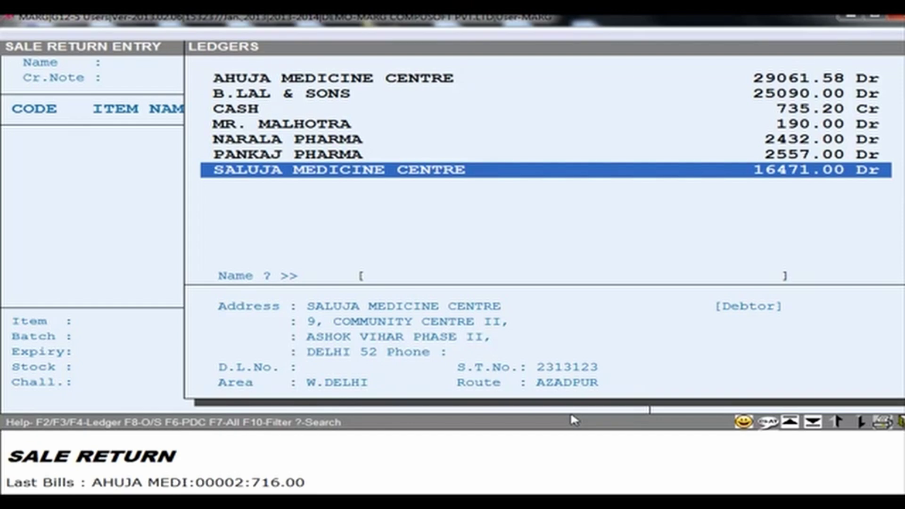
{"action": "key", "text": "Up"}
{"action": "key", "text": "Up"}
{"action": "key", "text": "Up"}
{"action": "key", "text": "Up"}
{"action": "key", "text": "Up"}
{"action": "key", "text": "Up"}
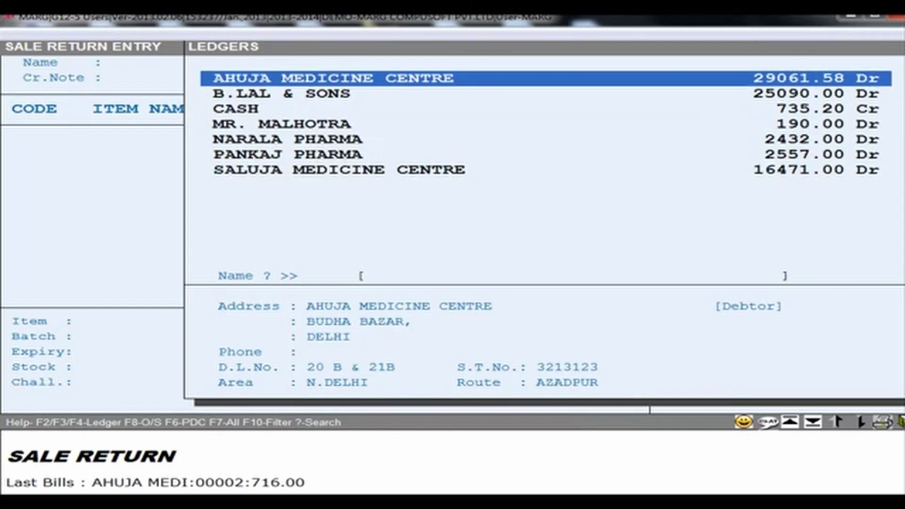
{"action": "key", "text": "Return"}
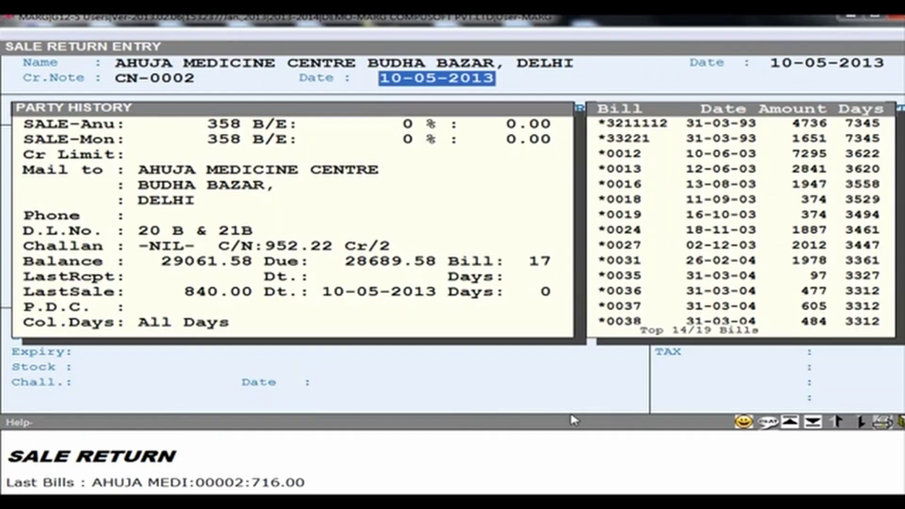
{"action": "key", "text": "Return"}
{"action": "key", "text": "Return"}
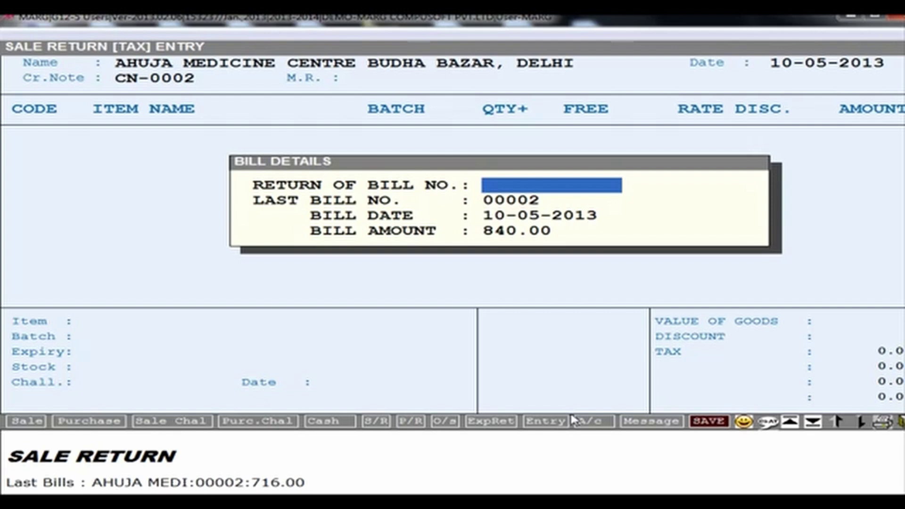
{"action": "key", "text": "Return"}
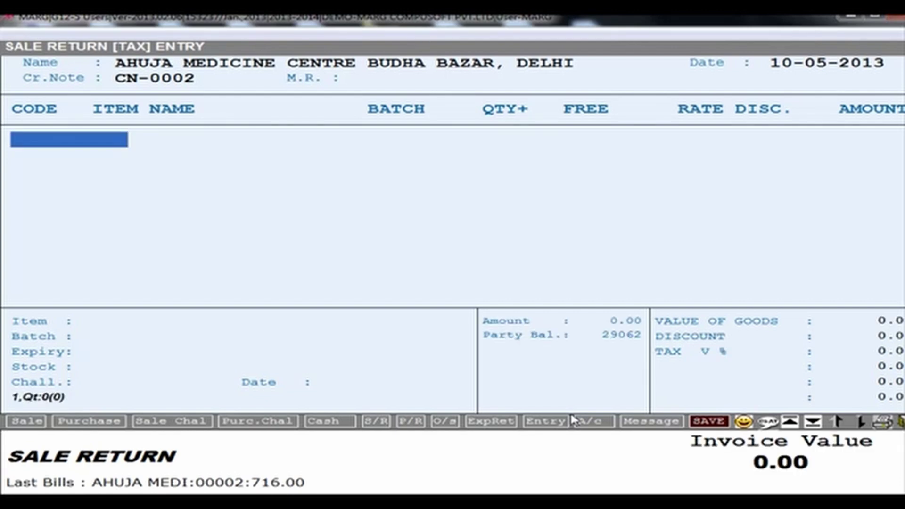
Step: Add AMLOGARD 10MG 10'S to the return with batch 2005079, leaving the expiry unset
{"action": "key", "text": "Return"}
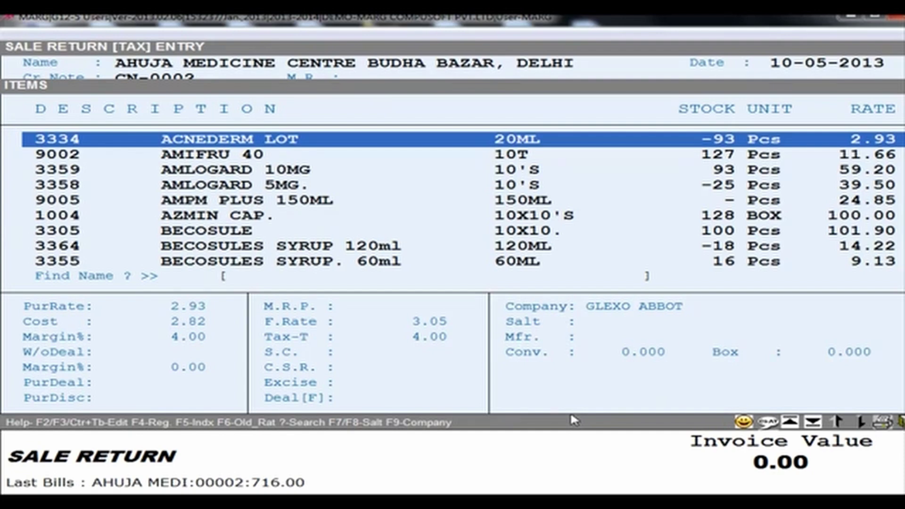
{"action": "key", "text": "Down"}
{"action": "key", "text": "Down"}
{"action": "key", "text": "Return"}
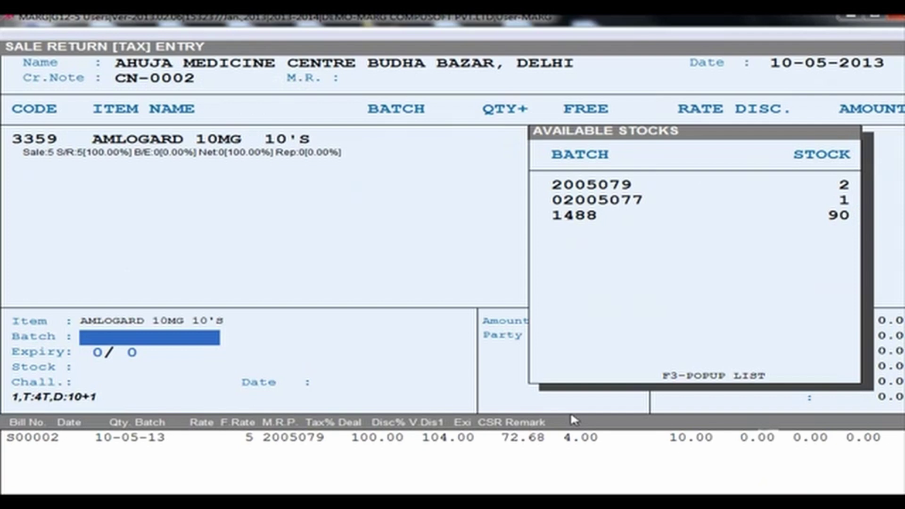
{"action": "key", "text": "Return"}
{"action": "key", "text": "Return"}
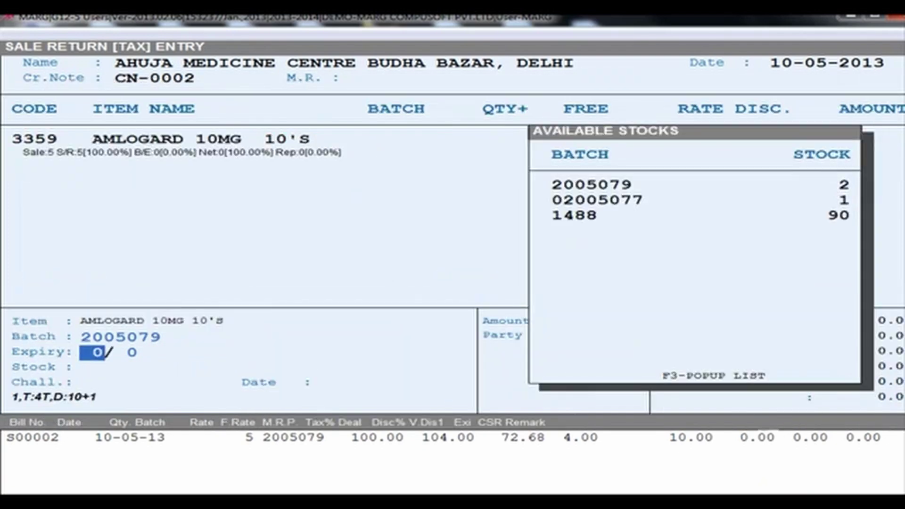
{"action": "key", "text": "Return"}
{"action": "key", "text": "Return"}
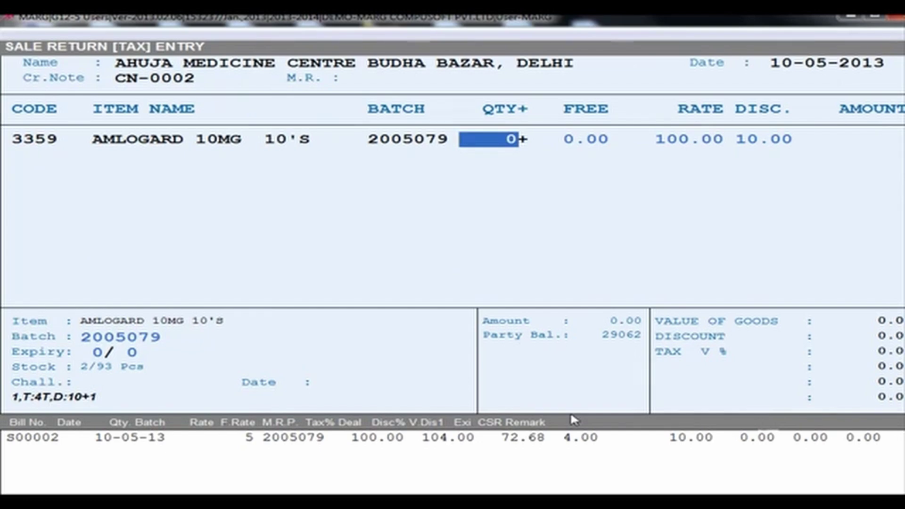
Step: Set the AMLOGARD 10MG return quantity to 4 without the net scheme, at rate 100.00 and 10.00 discount
{"action": "type", "text": "4"}
{"action": "key", "text": "Return"}
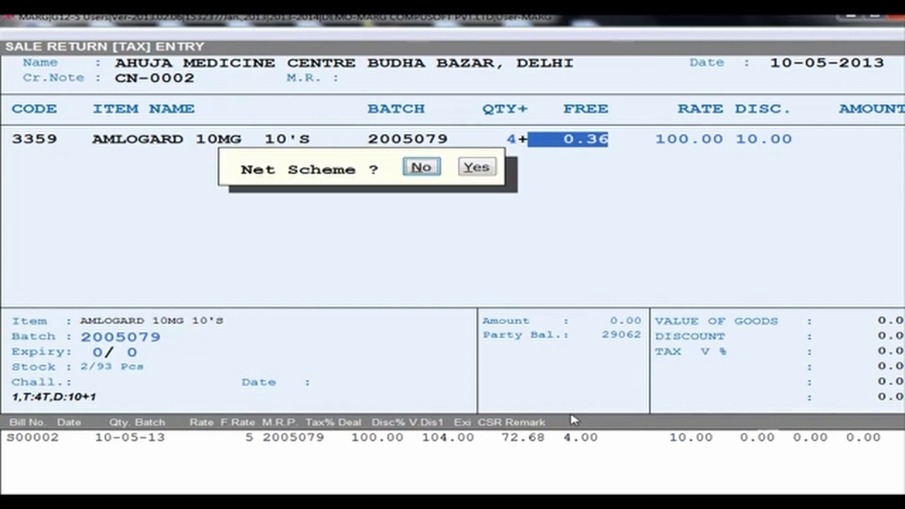
{"action": "key", "text": "Return"}
{"action": "key", "text": "Return"}
{"action": "key", "text": "Return"}
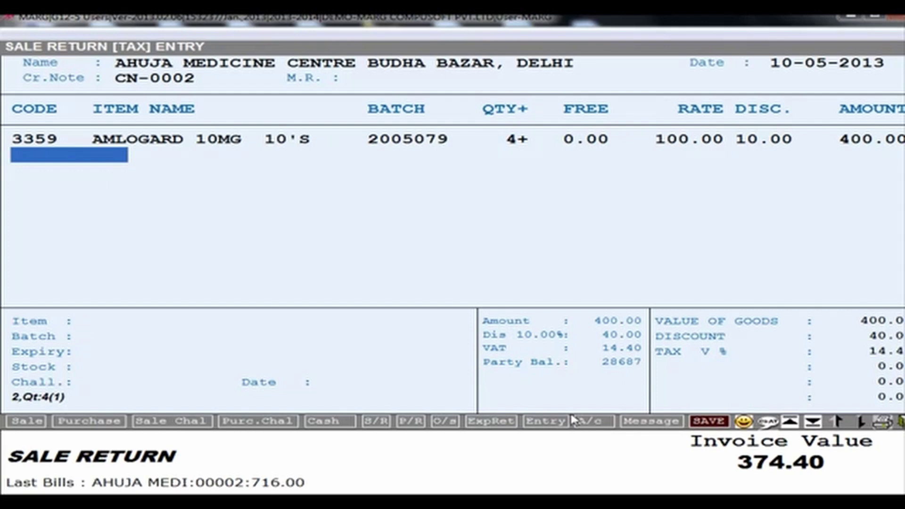
Step: Add COREX COUGH SYRUP 100 ml, batch 2013374, with quantity 3, no free quantity, rate 30.75 and 3.00 discount
{"action": "key", "text": "Return"}
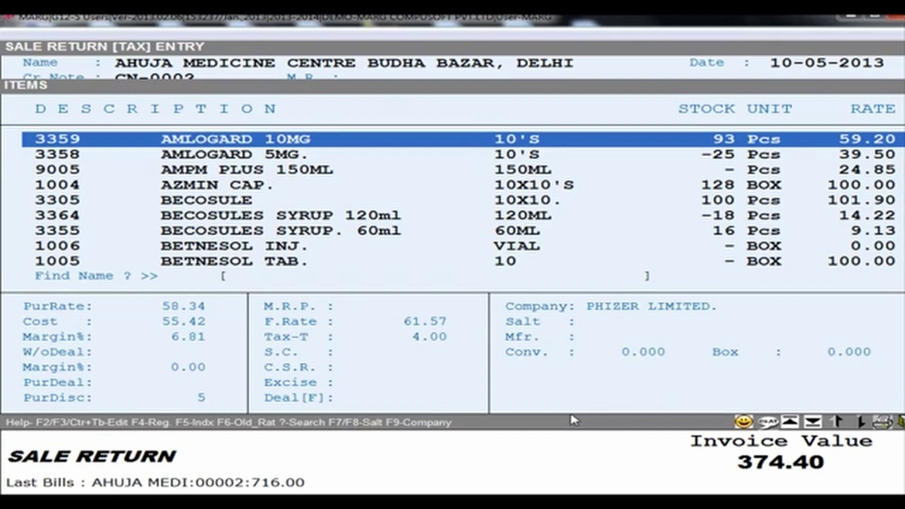
{"action": "key", "text": "Down"}
{"action": "key", "text": "Down"}
{"action": "key", "text": "Down"}
{"action": "key", "text": "Down"}
{"action": "key", "text": "Down"}
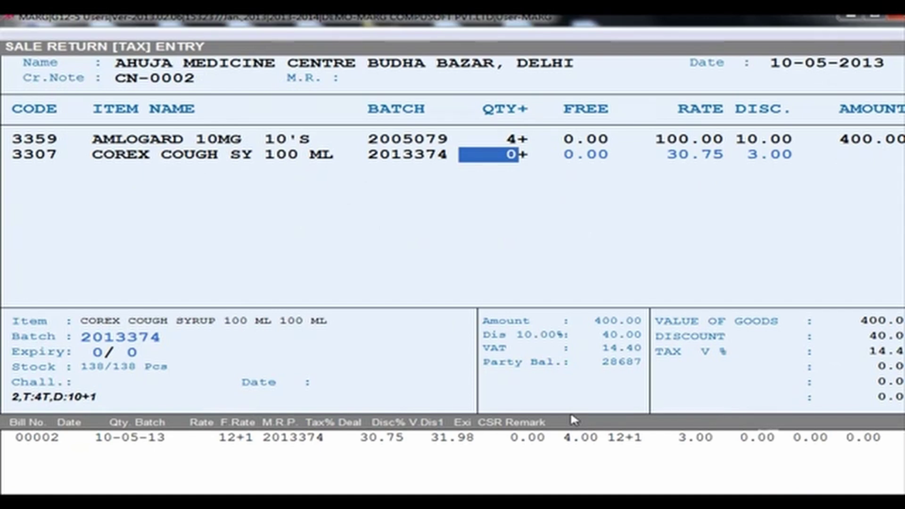
{"action": "type", "text": "3"}
{"action": "key", "text": "Return"}
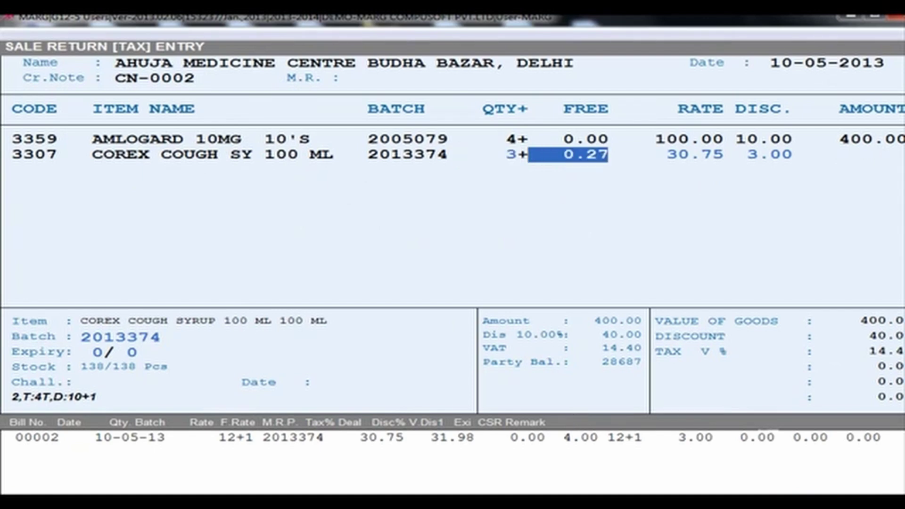
{"action": "key", "text": "Return"}
{"action": "key", "text": "Return"}
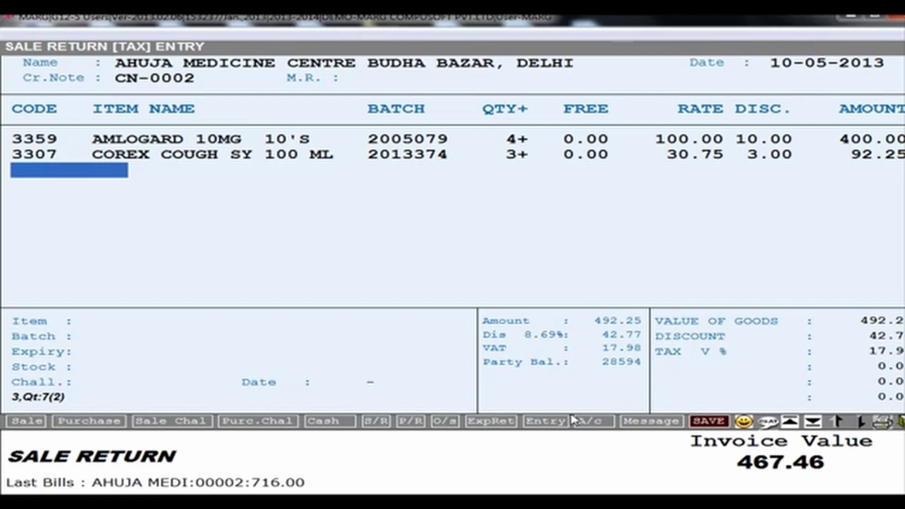
Step: End item entry, leave the extra charges and cash paid at 0.00, and save the two-item credit note
{"action": "key", "text": "Escape"}
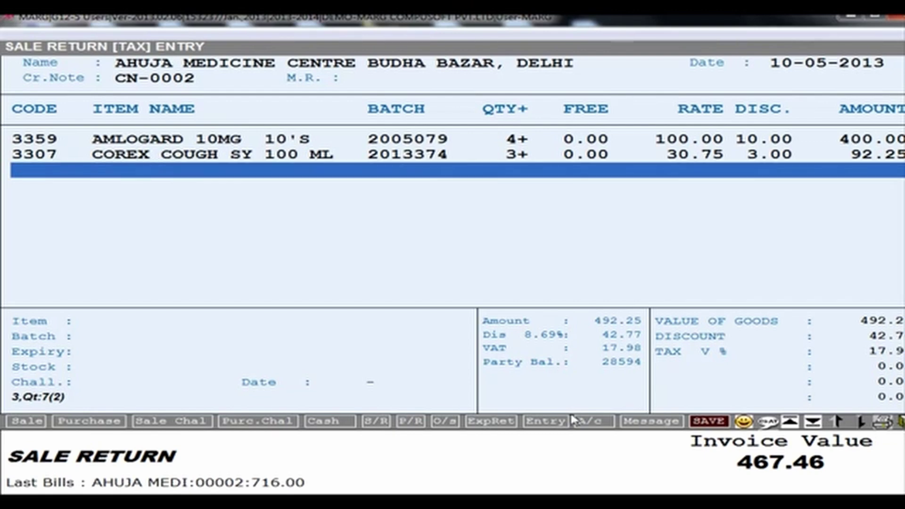
{"action": "key", "text": "Escape"}
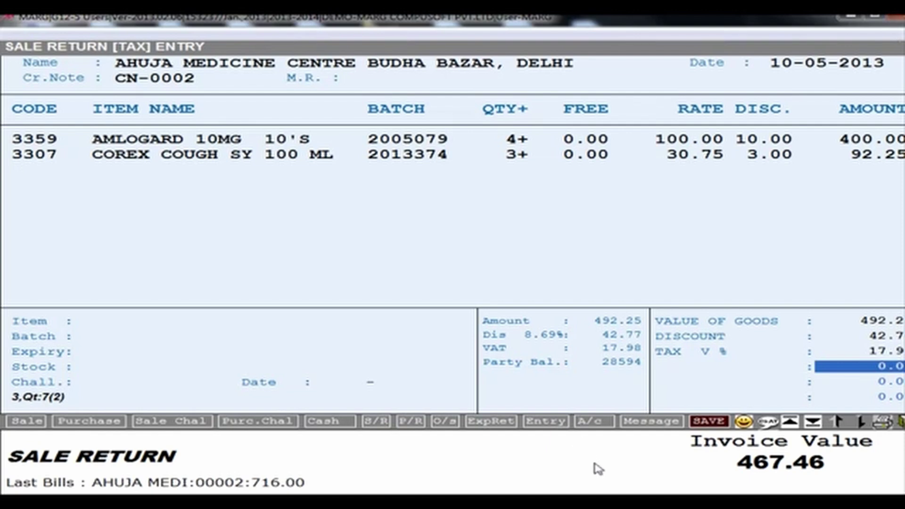
{"action": "key", "text": "Return"}
{"action": "key", "text": "Return"}
{"action": "key", "text": "Return"}
{"action": "key", "text": "Return"}
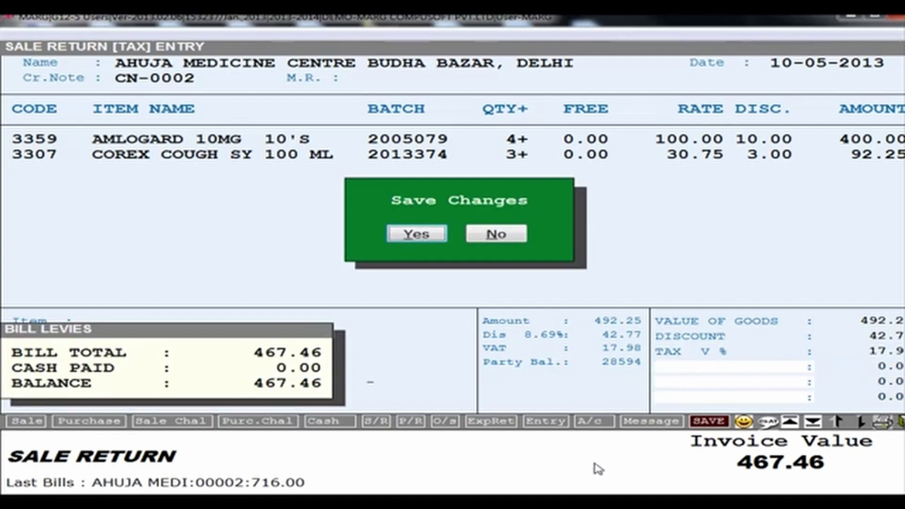
{"action": "key", "text": "Return"}
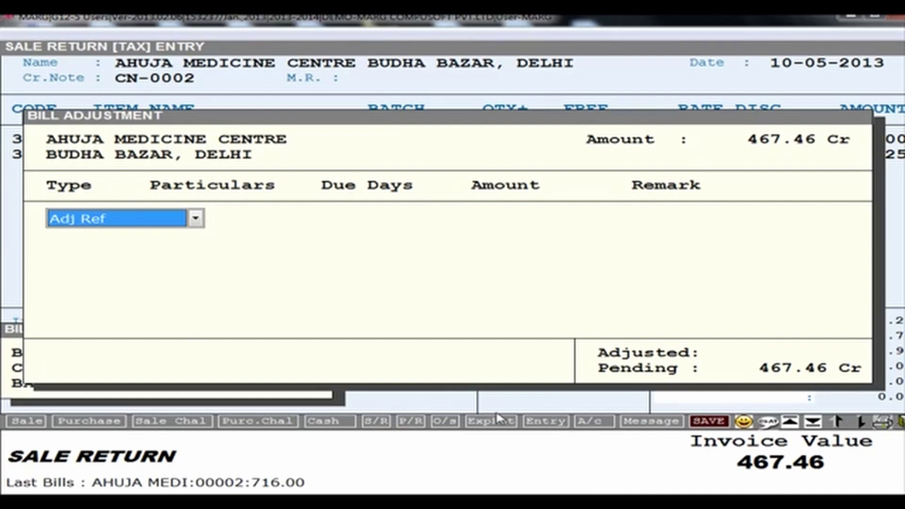
Step: Adjust the credit note against pending invoice *3211112 using Adj Ref, and complete the entry with the default bill details
{"action": "key", "text": "Return"}
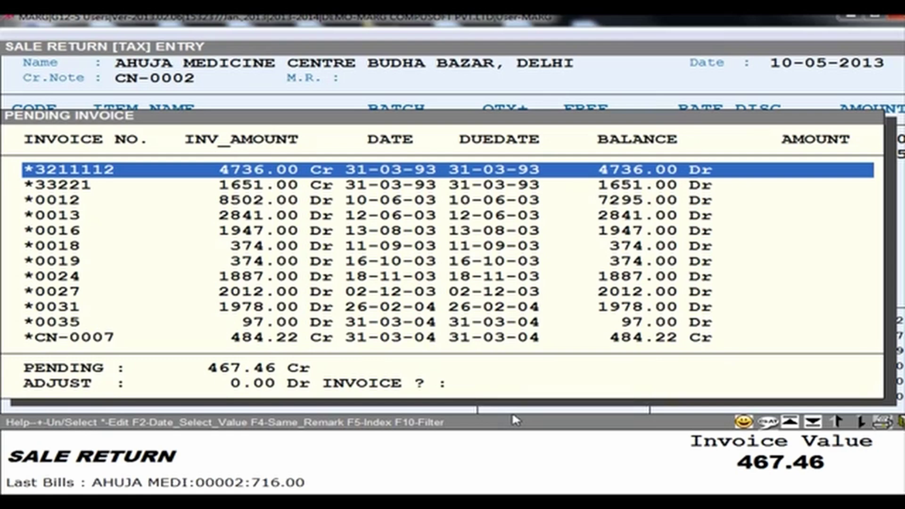
{"action": "key", "text": "Return"}
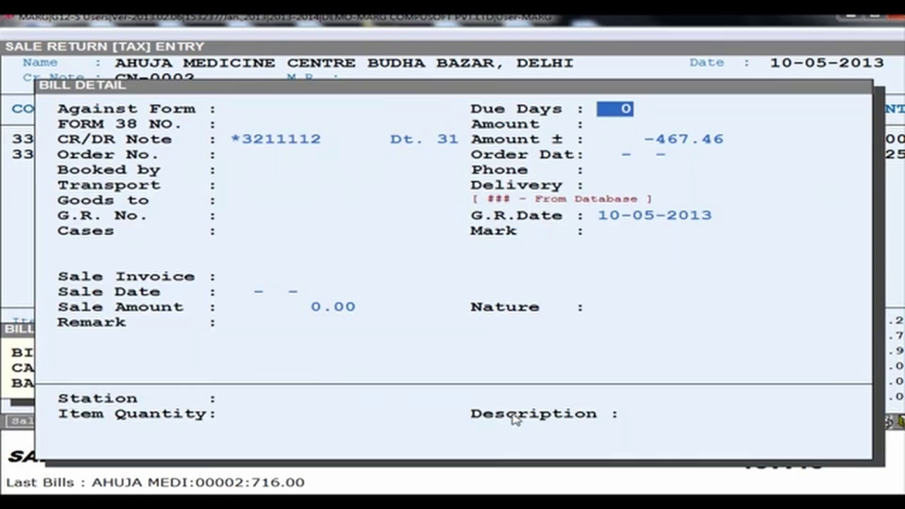
{"action": "key", "text": "Return"}
{"action": "key", "text": "Return"}
{"action": "key", "text": "Return"}
{"action": "key", "text": "Return"}
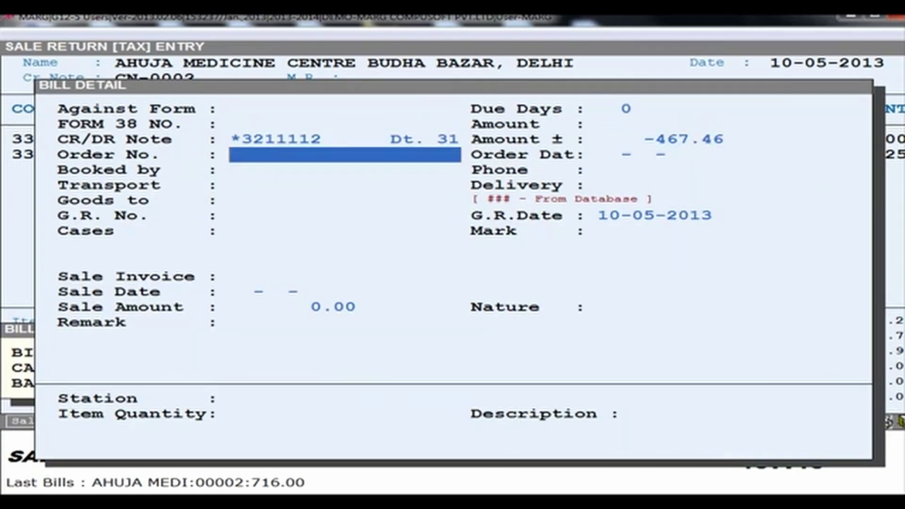
{"action": "key", "text": "Return"}
{"action": "key", "text": "Return"}
{"action": "key", "text": "Return"}
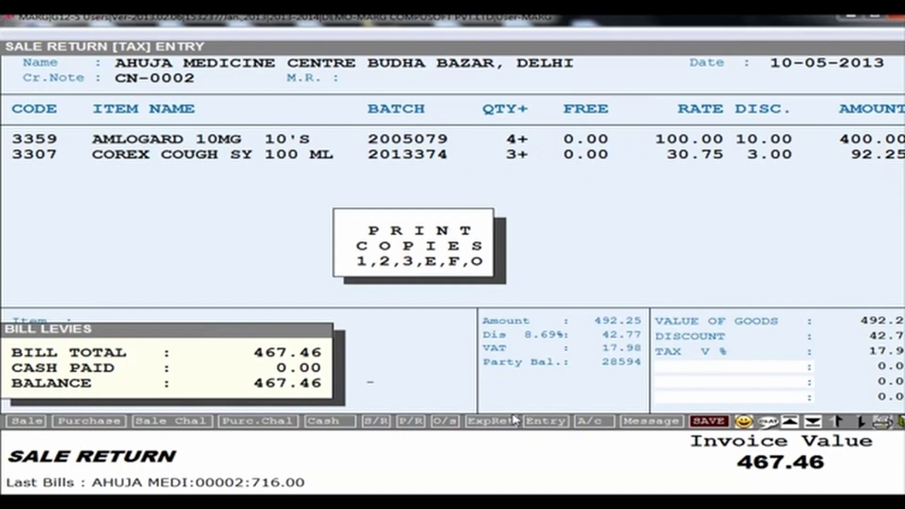
{"action": "key", "text": "Return"}
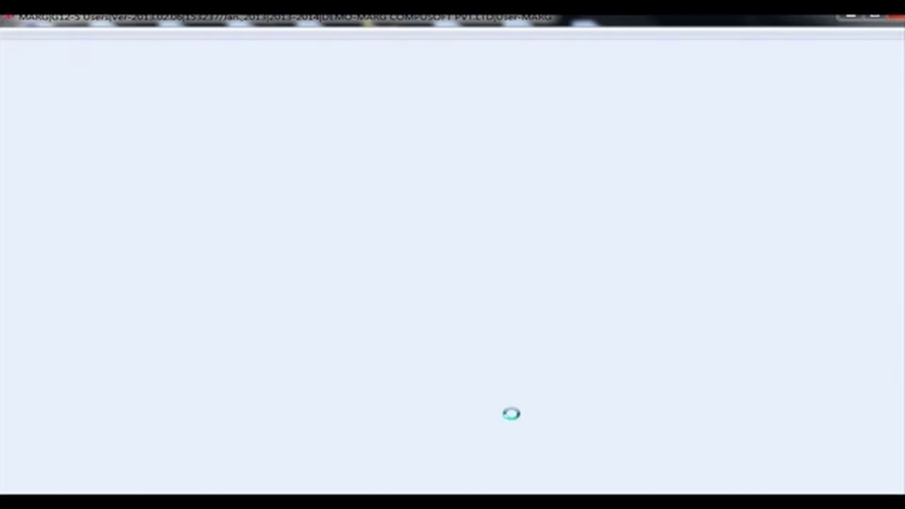